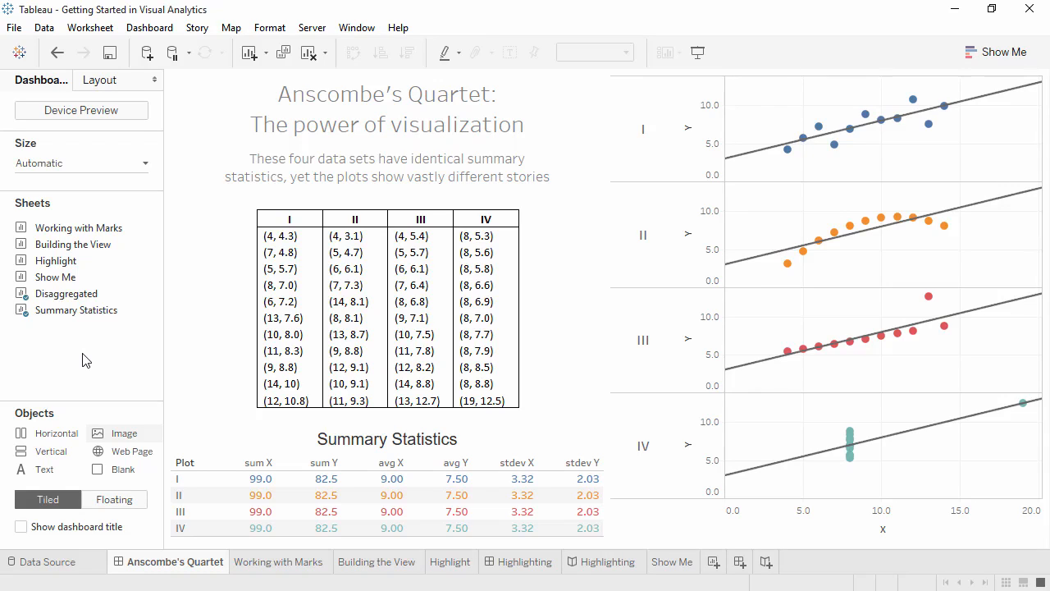
Step: On the Working with Marks sheet, plot Sales by Order Date year and change the mark type to Bar
left_click(277, 565)
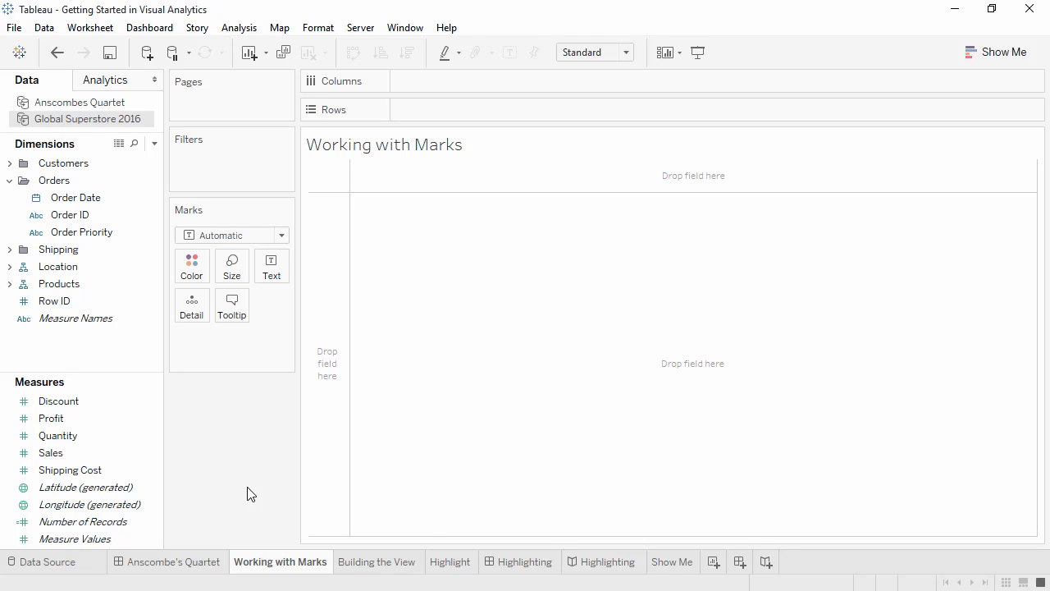
double_click(93, 454)
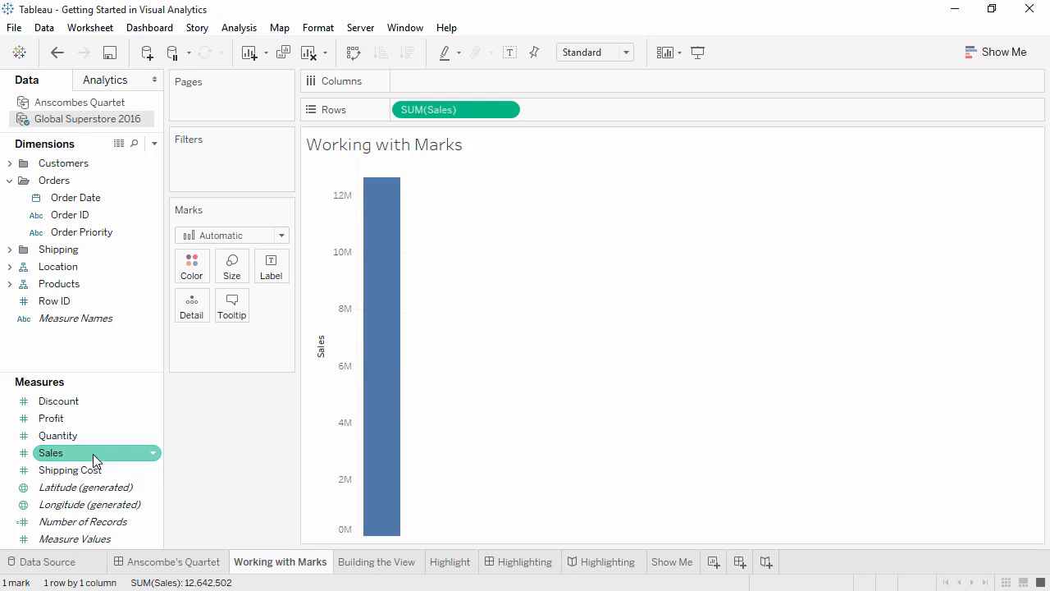
double_click(106, 202)
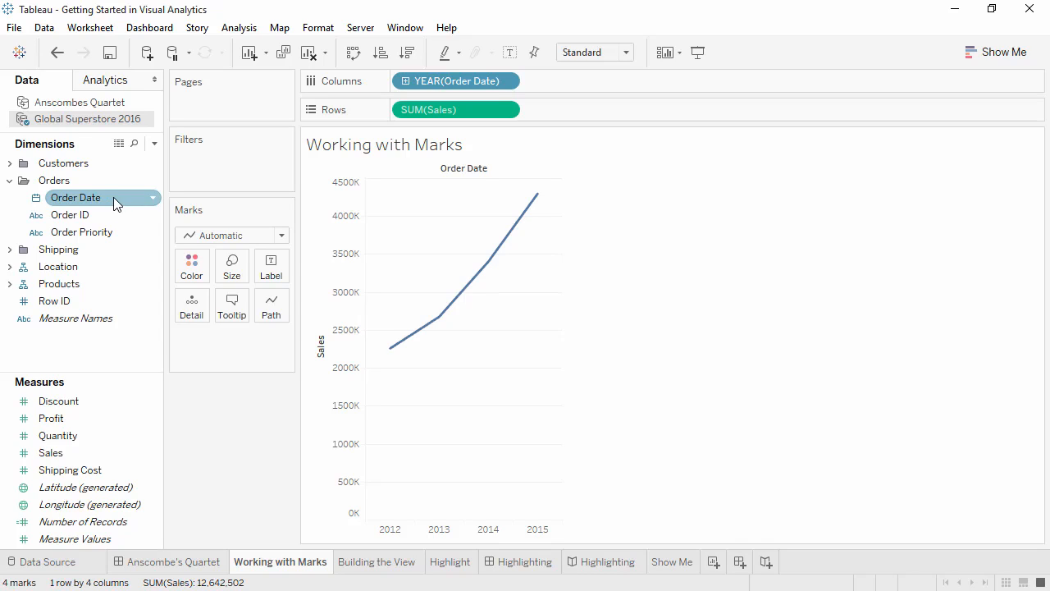
left_click(259, 238)
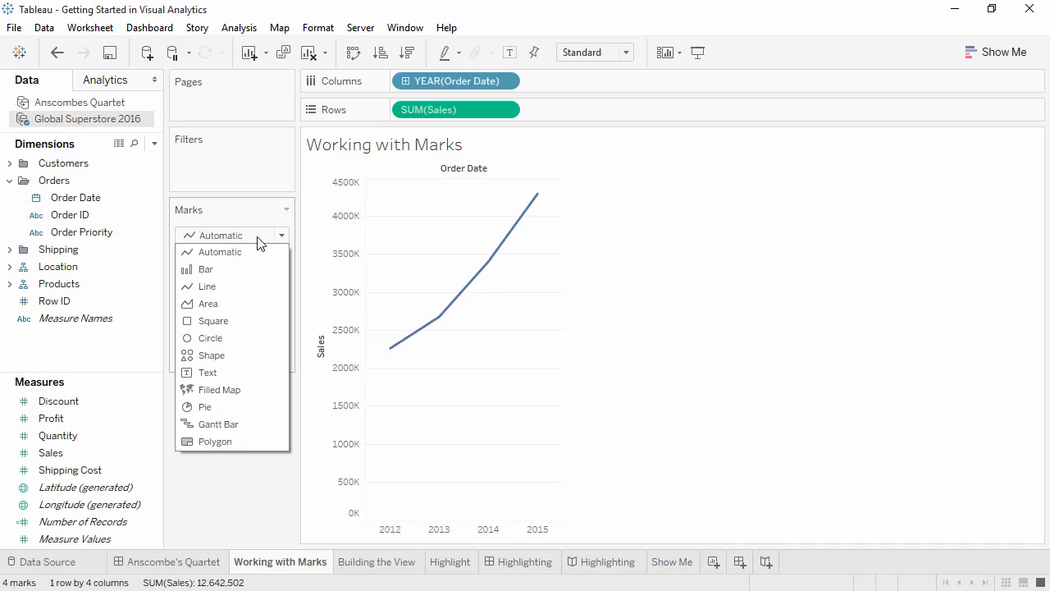
left_click(255, 269)
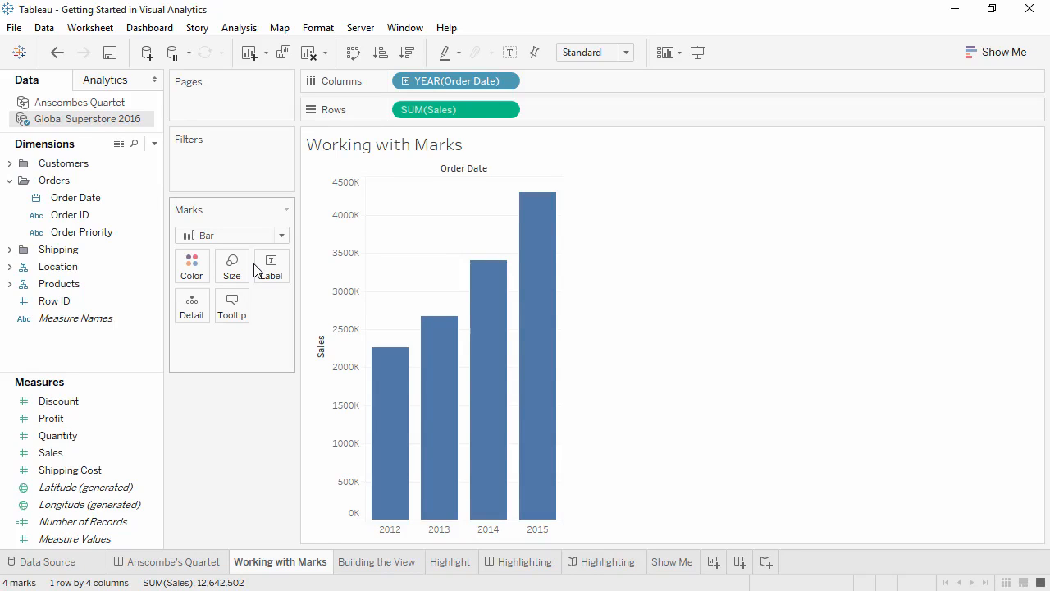
Step: On the Building the View sheet, plot Shipping Cost on rows against Profit on columns
left_click(365, 568)
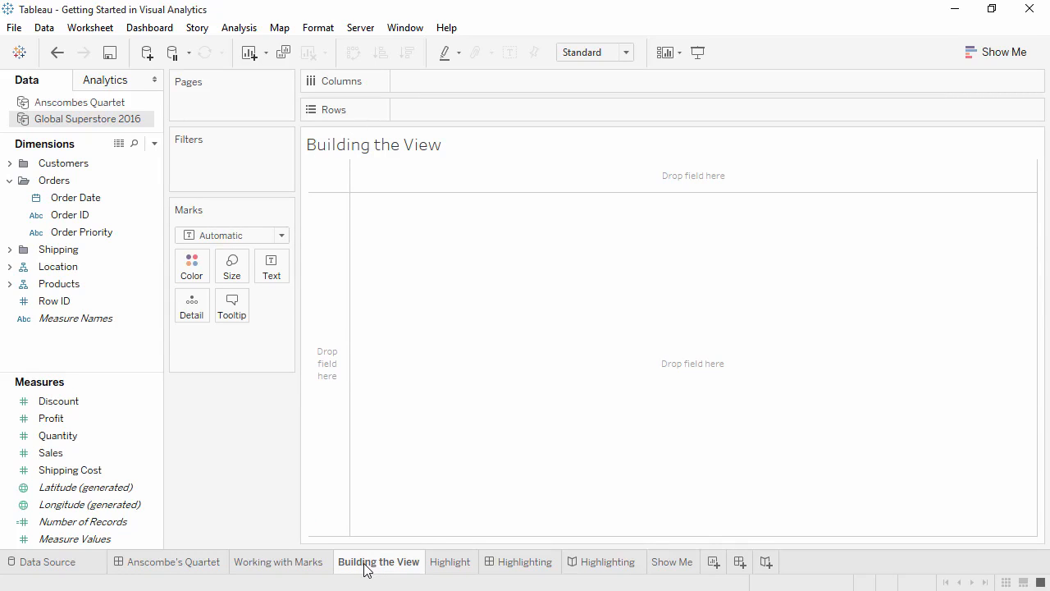
left_click(138, 474)
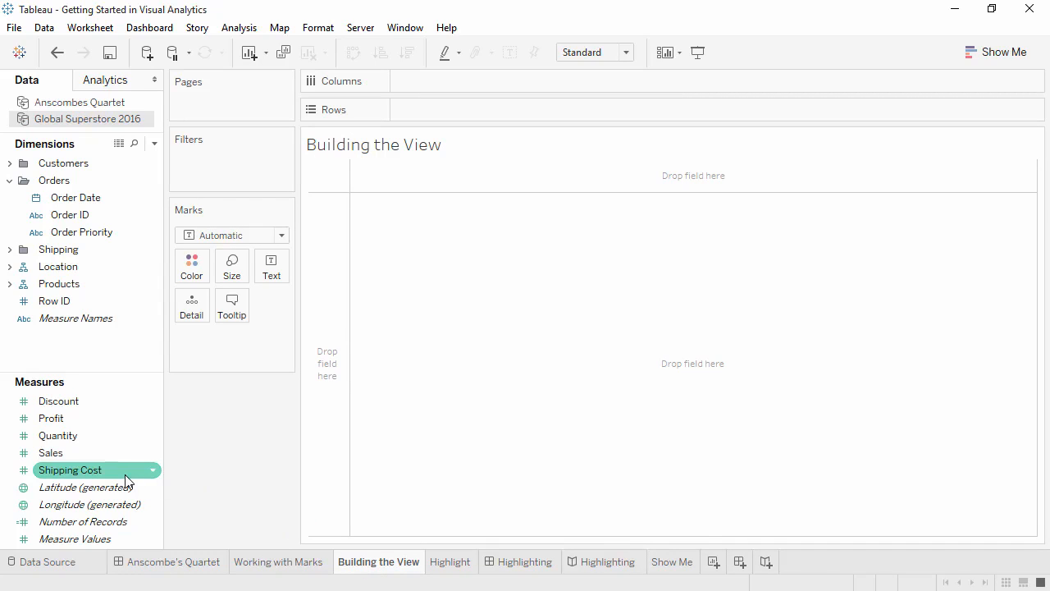
double_click(125, 480)
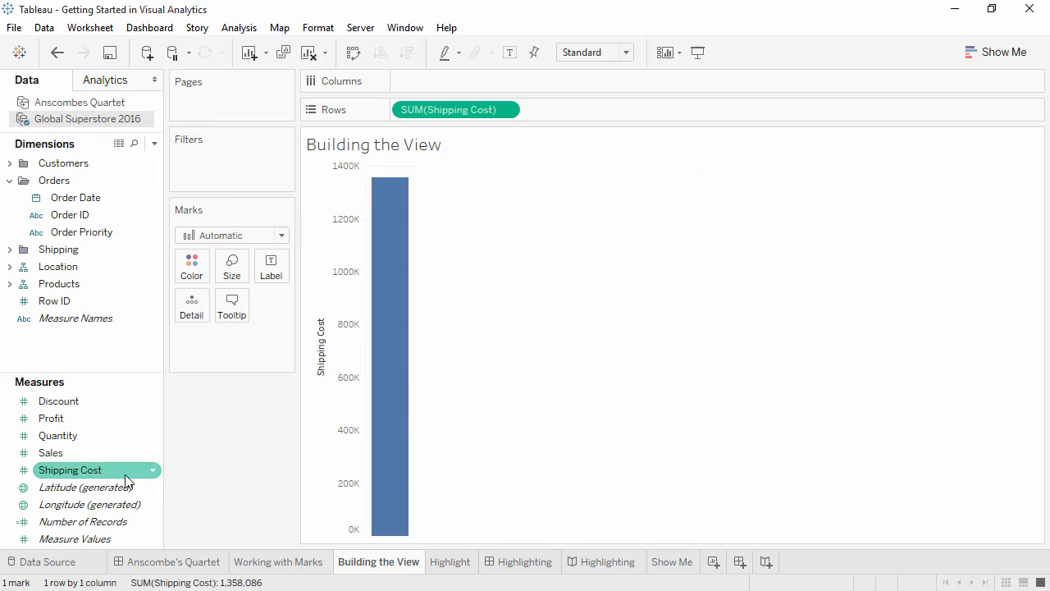
double_click(120, 418)
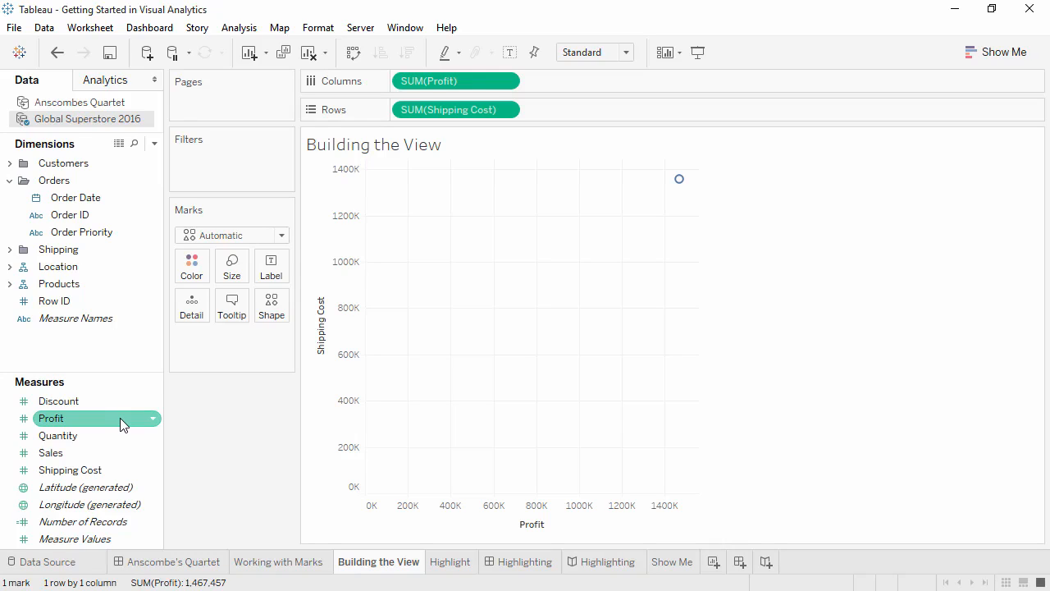
Step: Turn off measure aggregation for the Shipping Cost and Profit plot, and undo that change
mouse_move(679, 187)
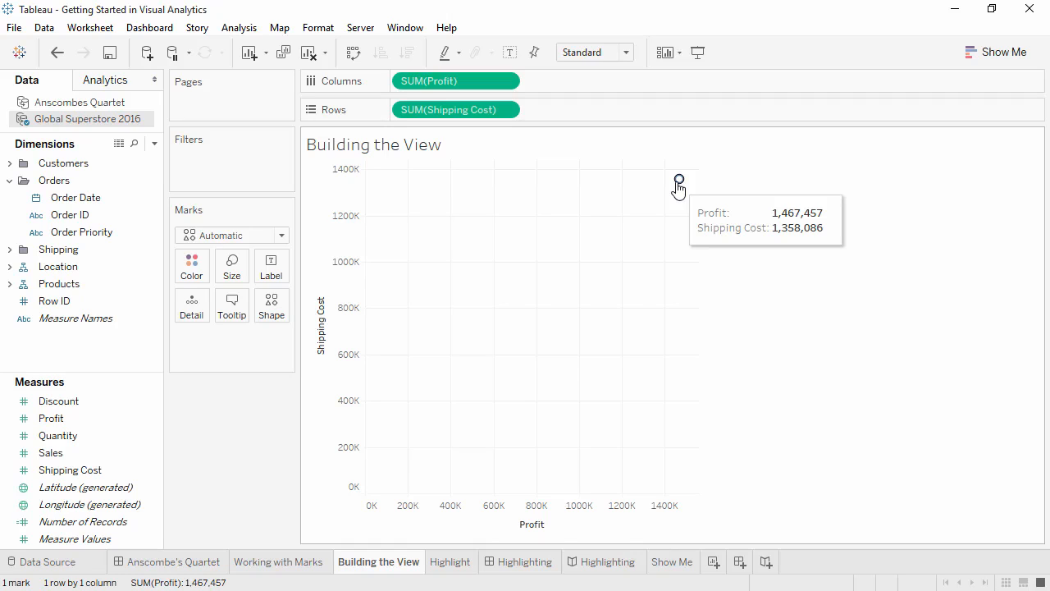
left_click(249, 33)
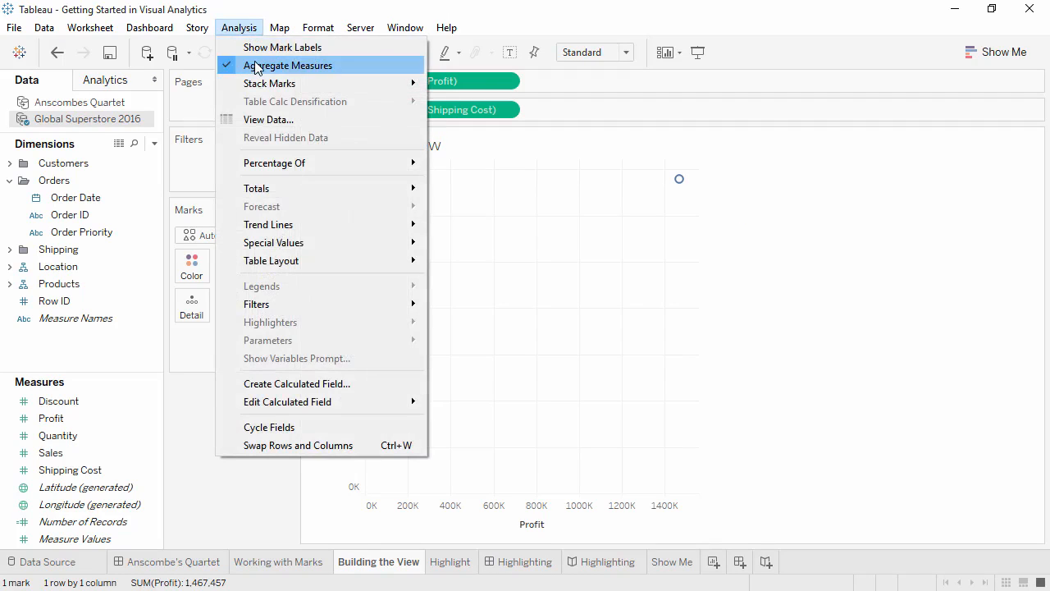
left_click(257, 67)
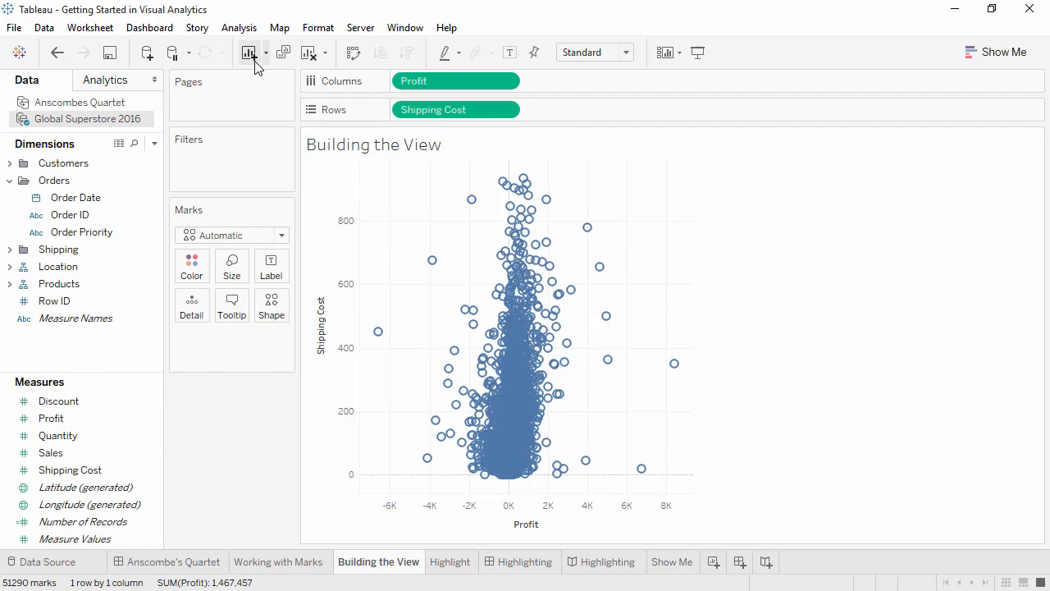
left_click(59, 53)
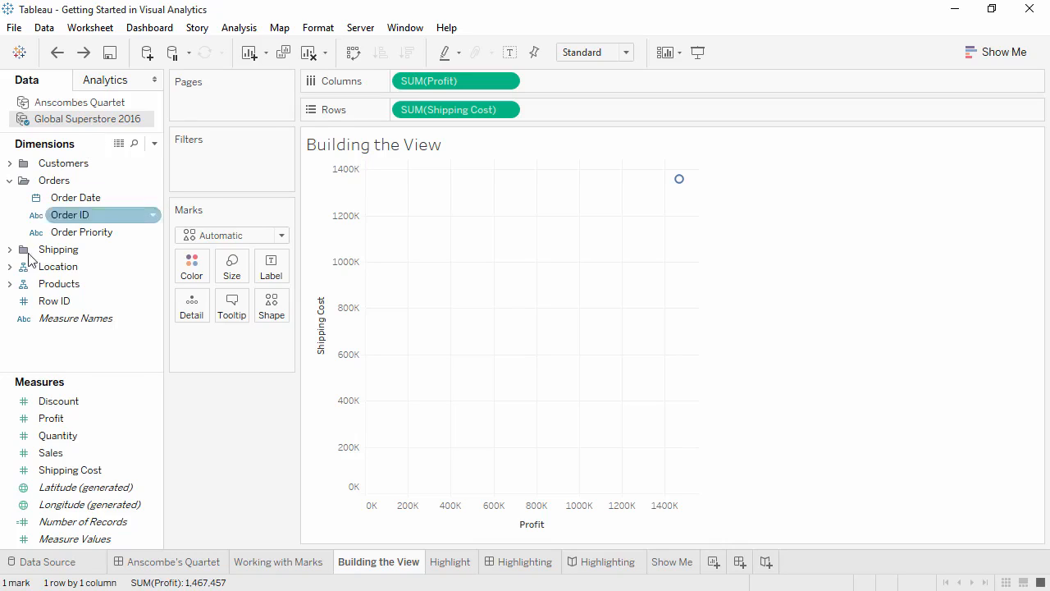
Step: Color the marks by Category from Products and set their shape by Market from Location
left_click(10, 283)
left_click_drag(62, 304, 191, 273)
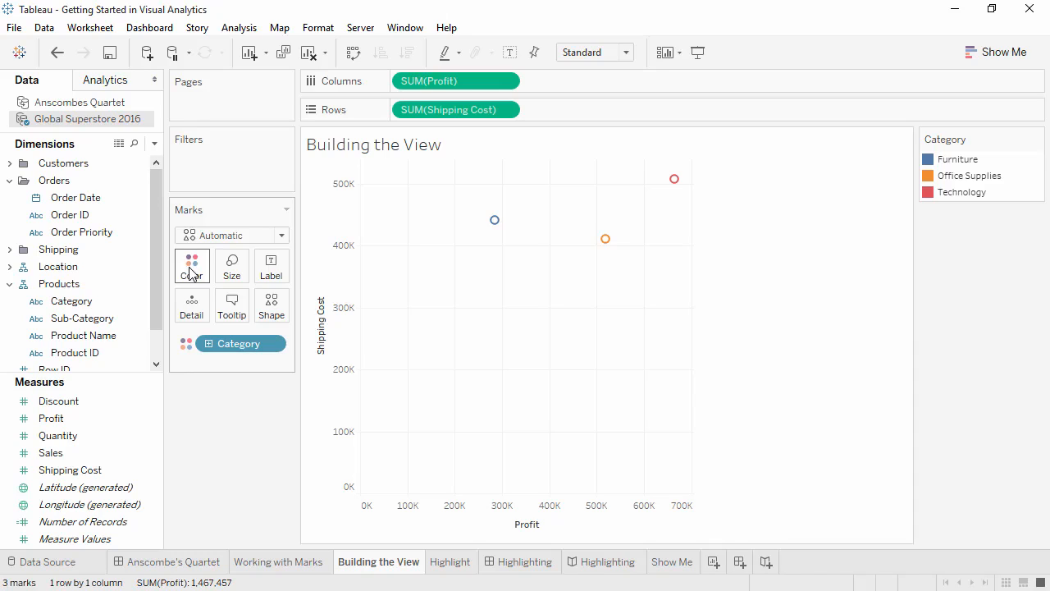
left_click(9, 267)
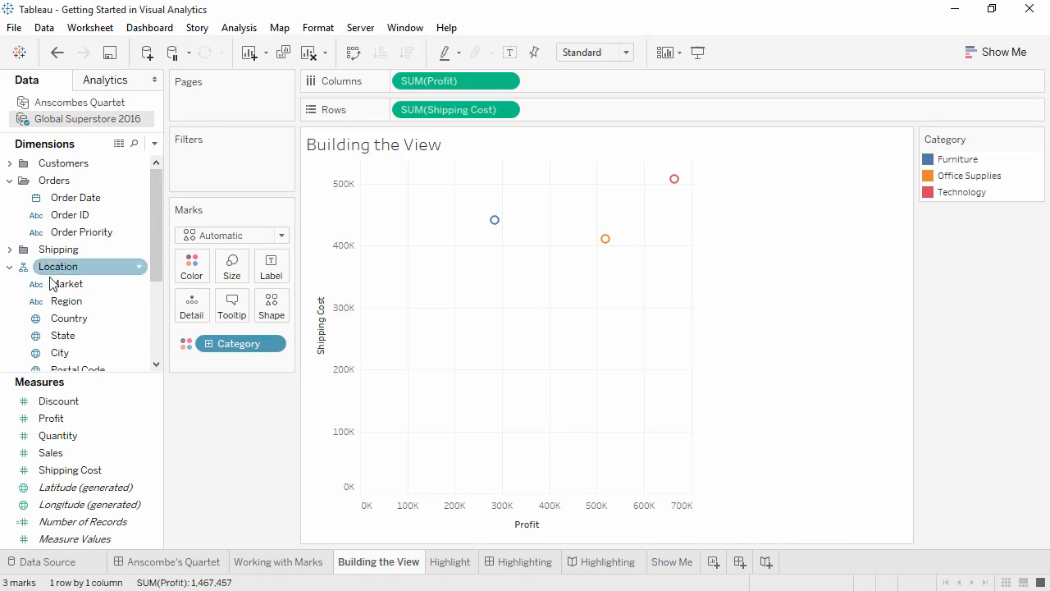
left_click_drag(66, 284, 276, 318)
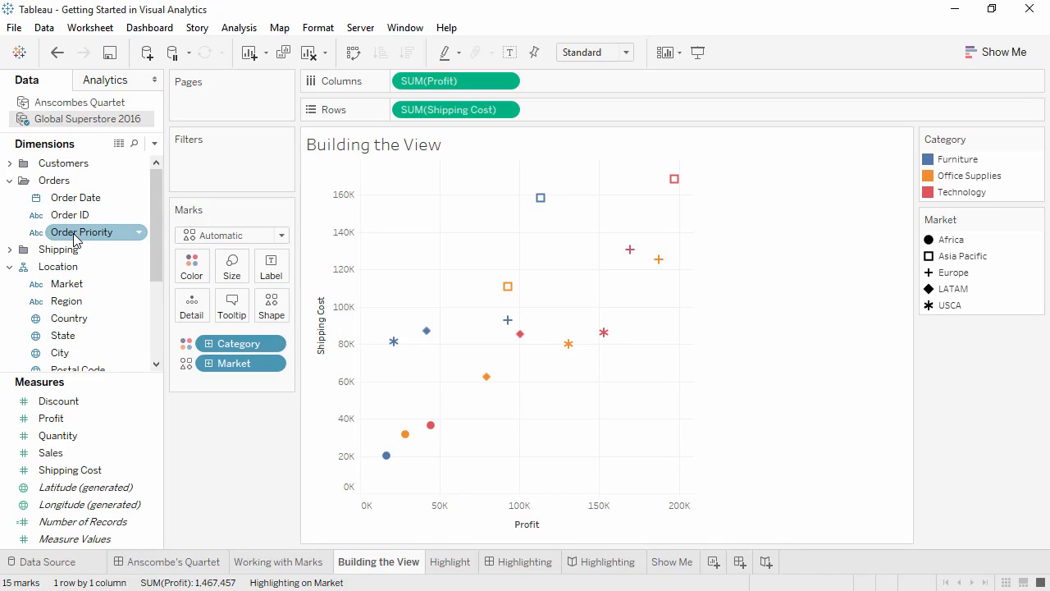
Step: Replace Category with Order Priority as the mark color and add Country to the marks' detail
left_click_drag(75, 239, 231, 345)
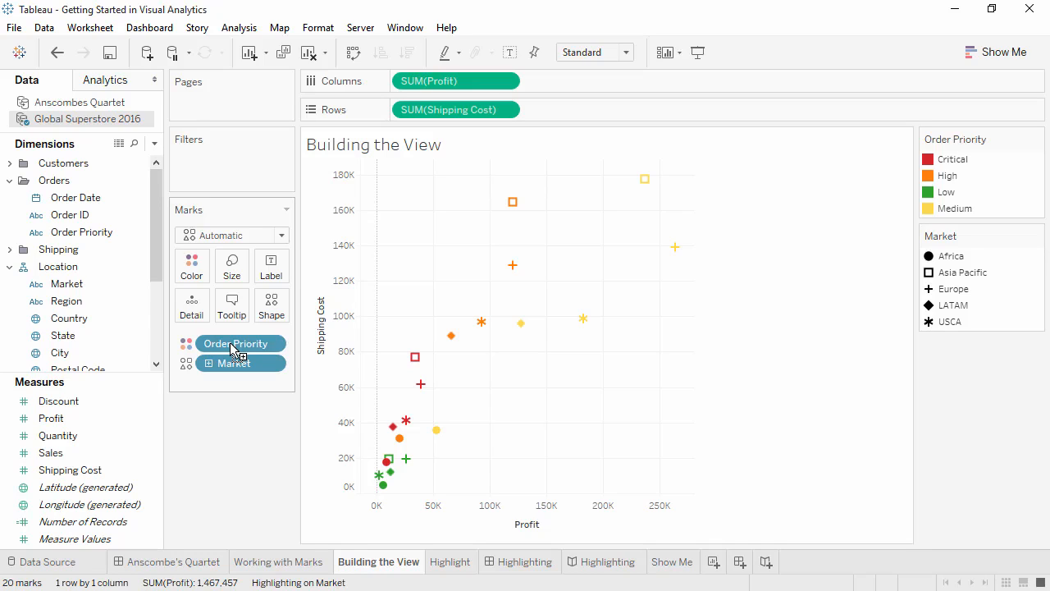
left_click_drag(124, 323, 199, 320)
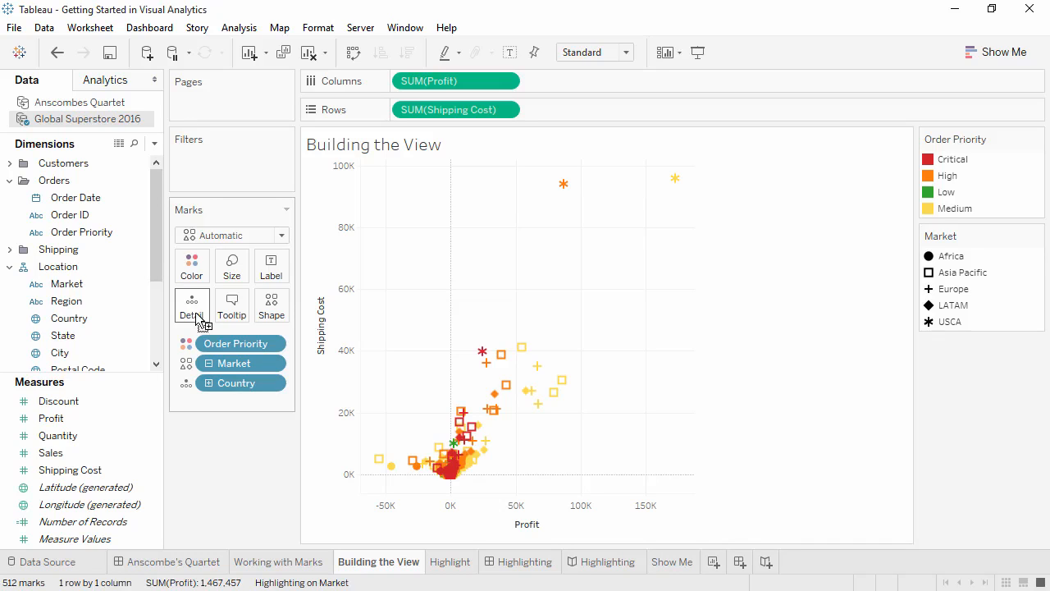
Step: On the Highlight sheet, highlight the Critical orders, clear that highlight, and enable Category highlighting with Furniture selected
left_click(447, 562)
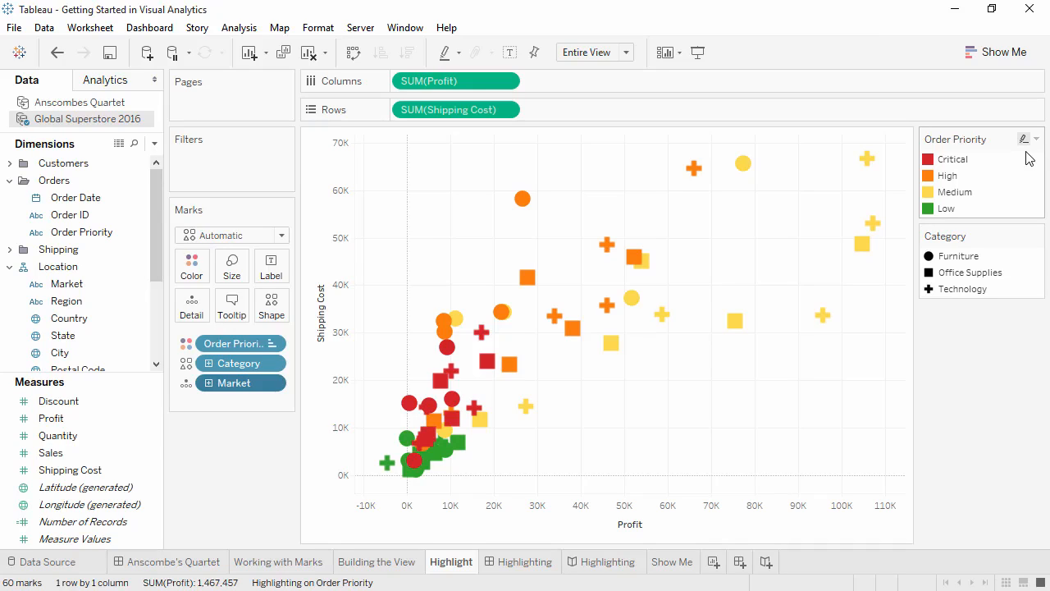
left_click(967, 164)
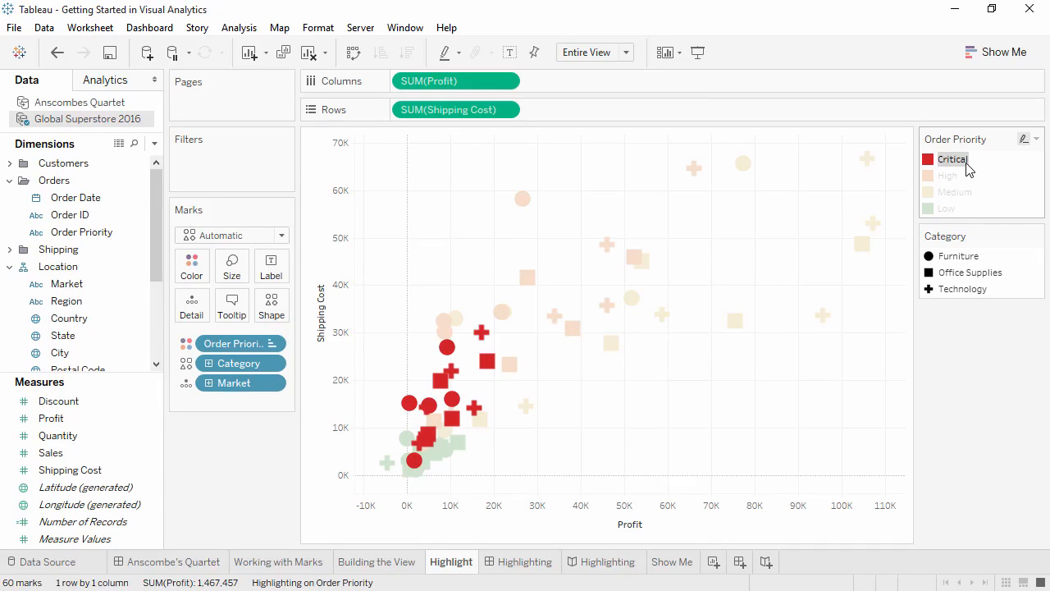
left_click(967, 164)
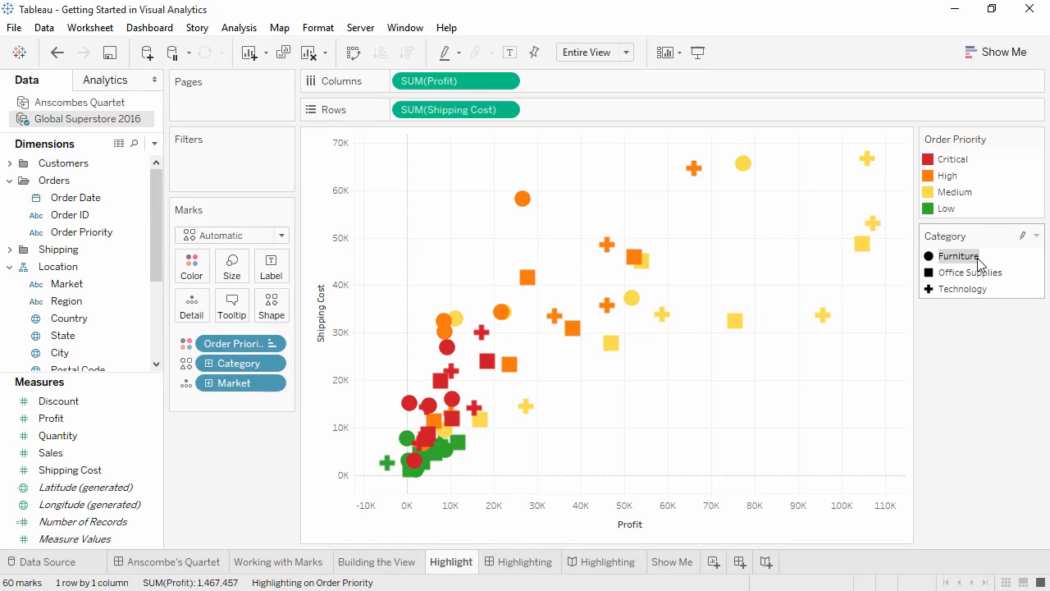
left_click(1020, 236)
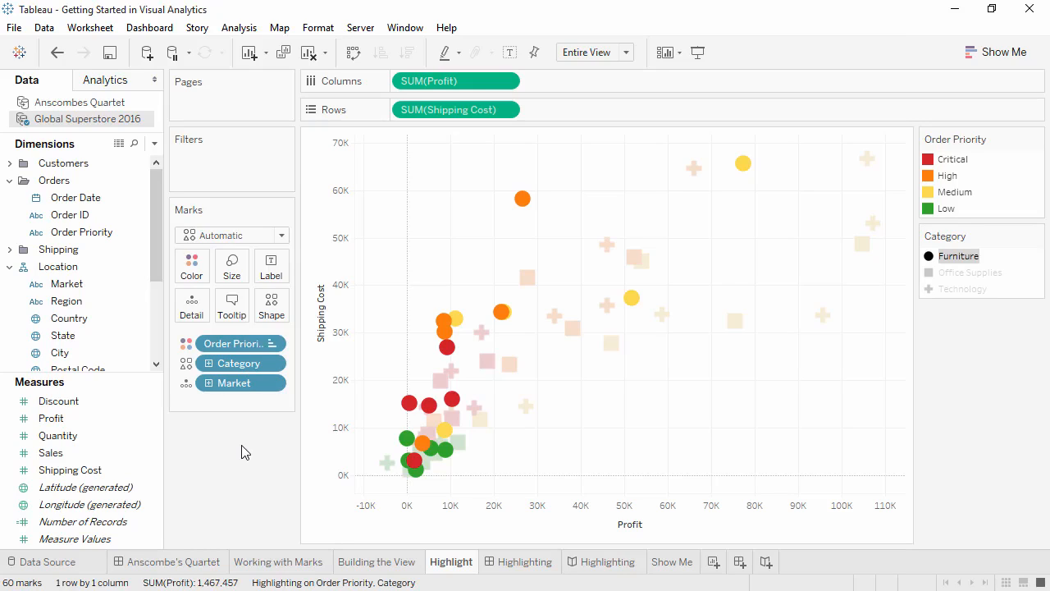
Step: Show the highlighter for Market, highlight Asia Pacific, and clear the highlighter's value
right_click(246, 384)
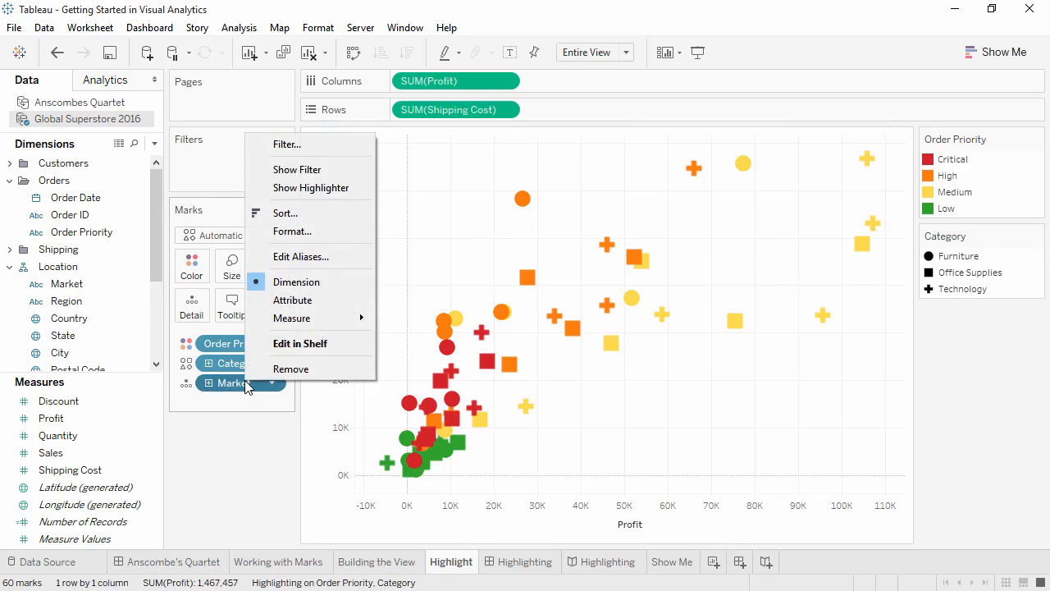
left_click(286, 191)
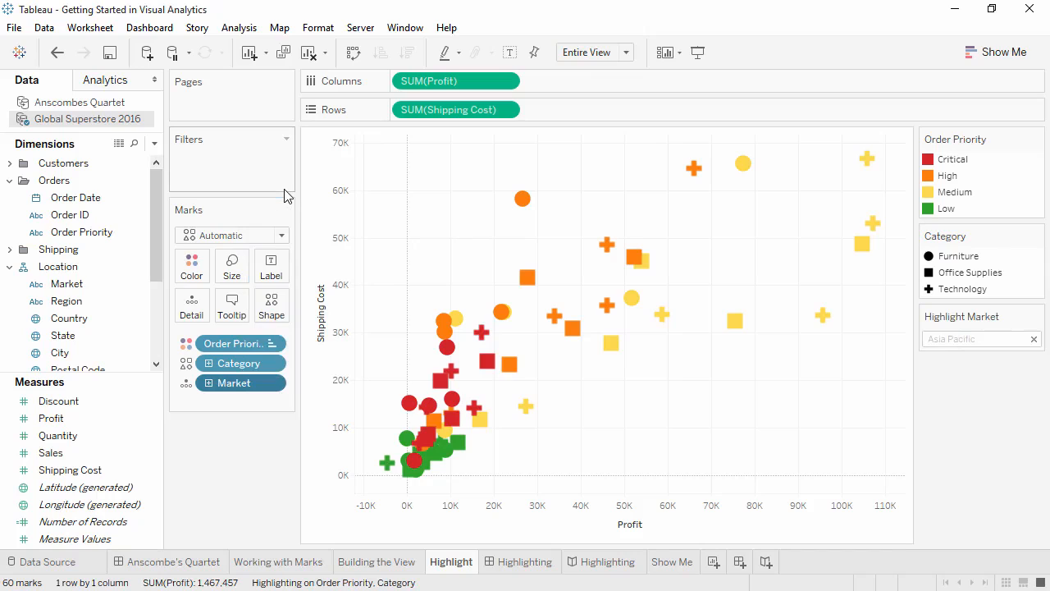
left_click(943, 339)
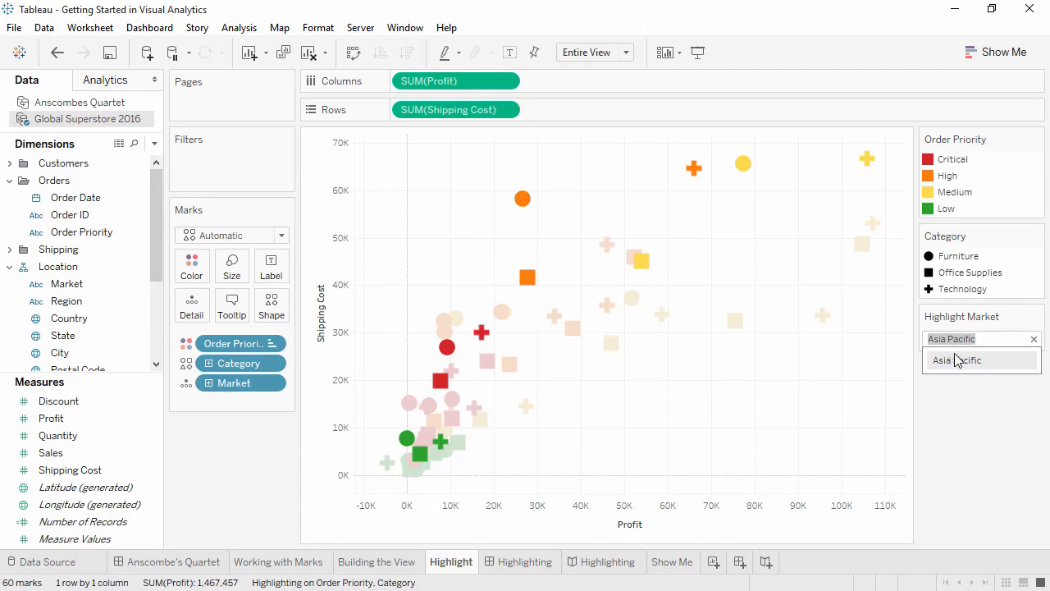
left_click(1033, 339)
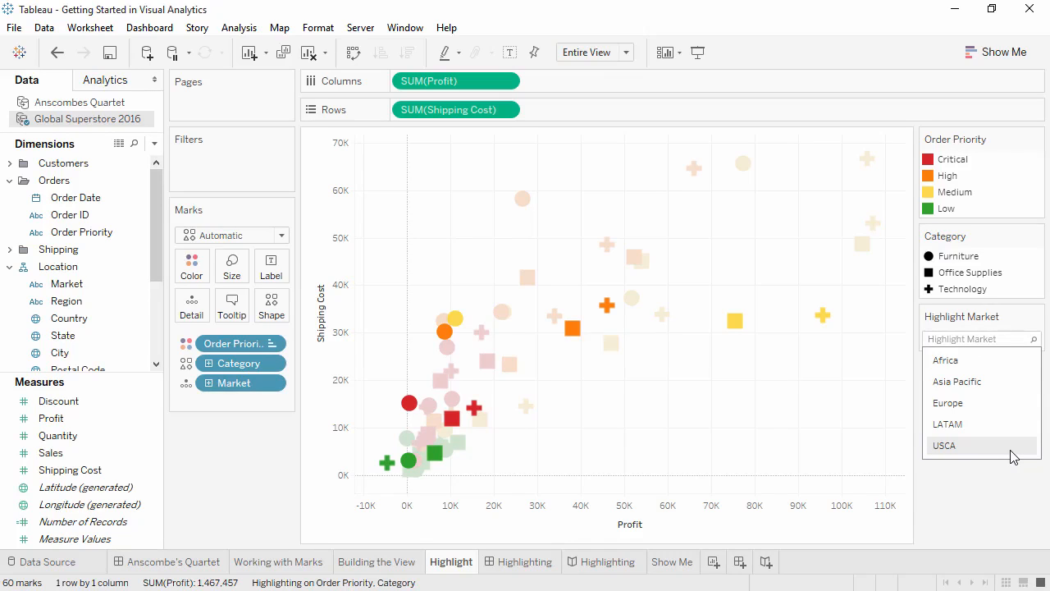
Step: On the Highlighting dashboard, examine the shipping cost details and linked highlighting of individual marks in both charts
left_click(542, 567)
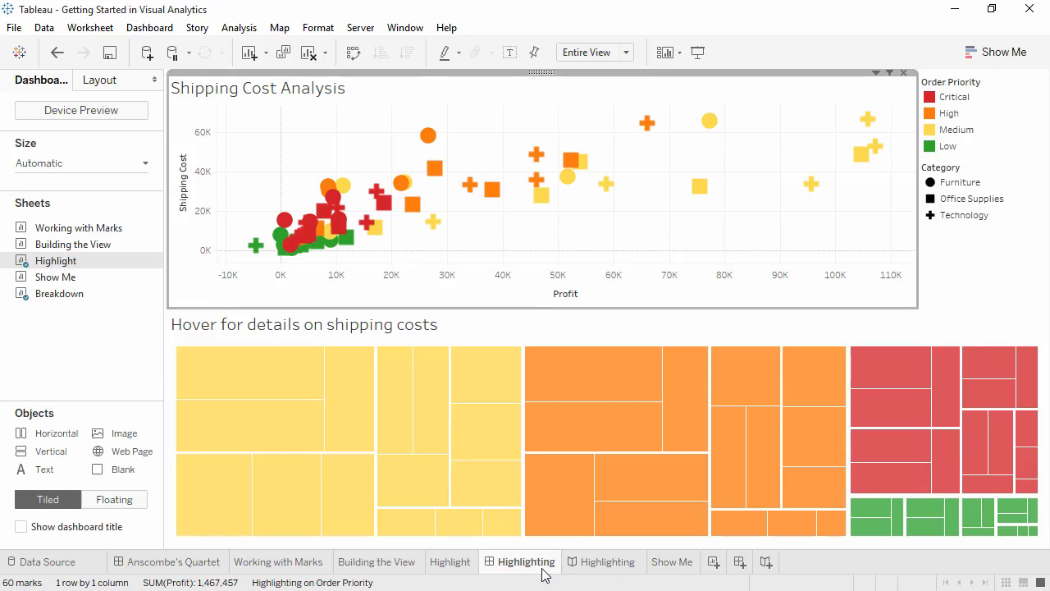
mouse_move(439, 414)
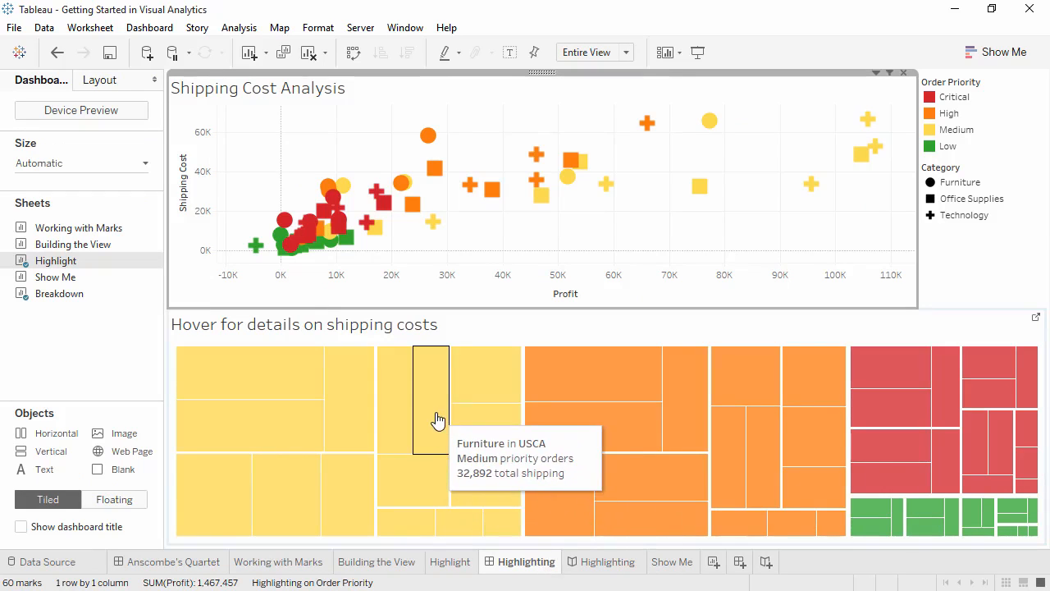
mouse_move(415, 212)
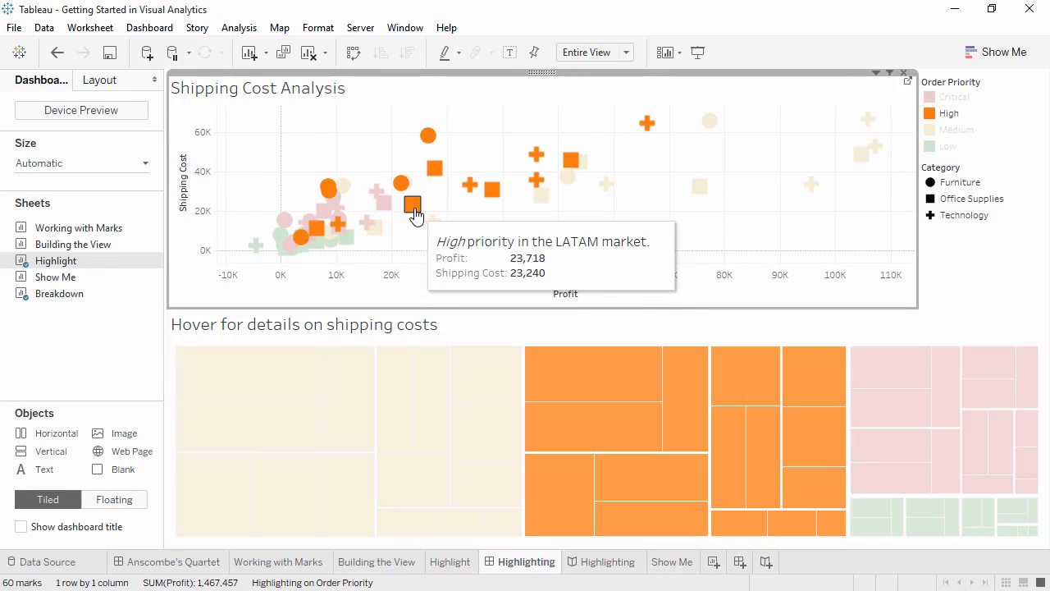
mouse_move(346, 191)
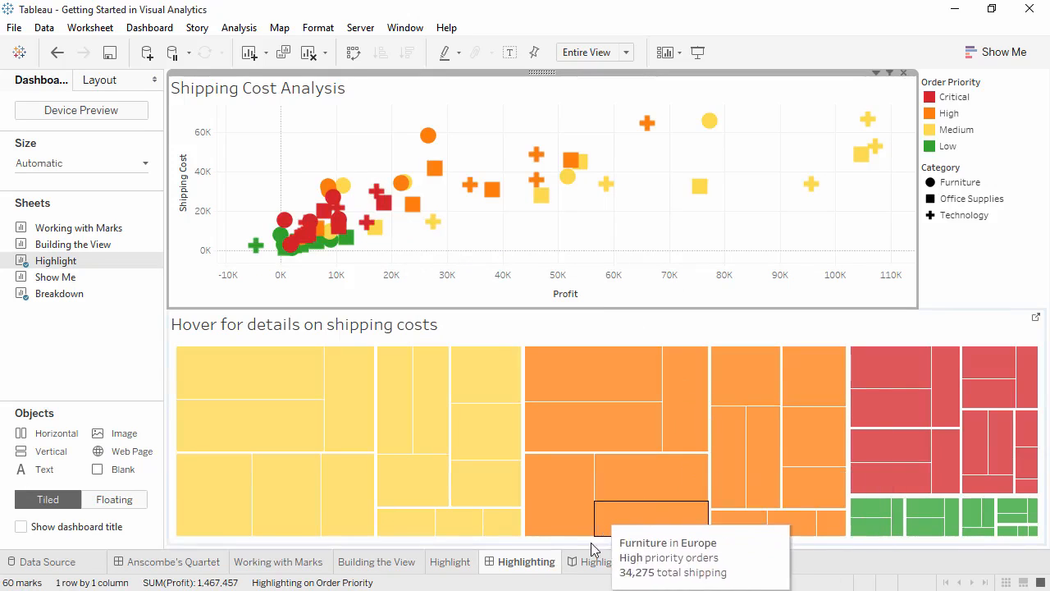
Step: In the Highlighting story, highlight Medium order priority, switch the highlight to the Africa market, and update the story point
left_click(607, 562)
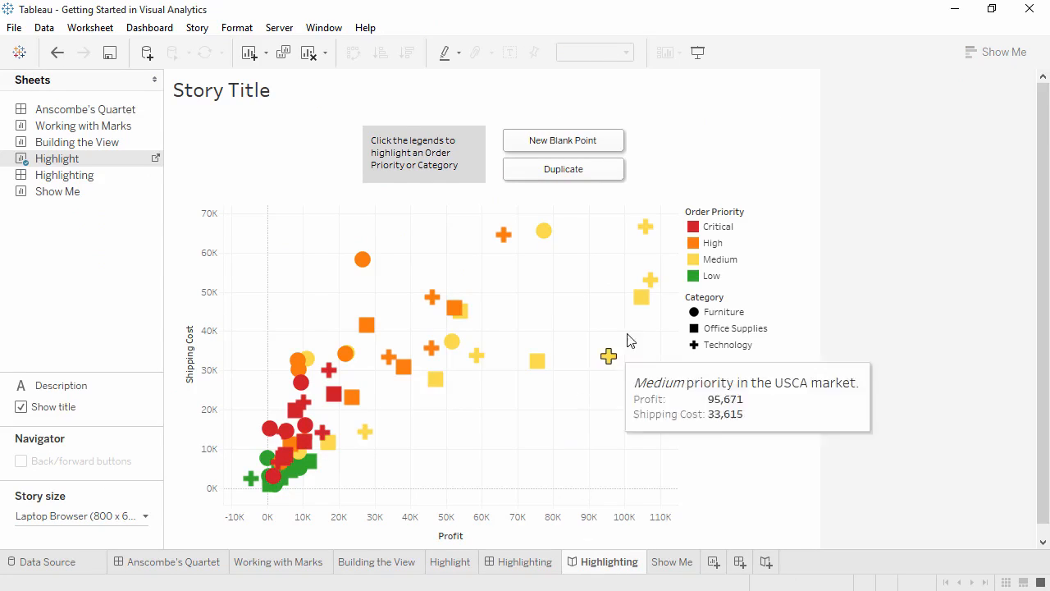
left_click(714, 260)
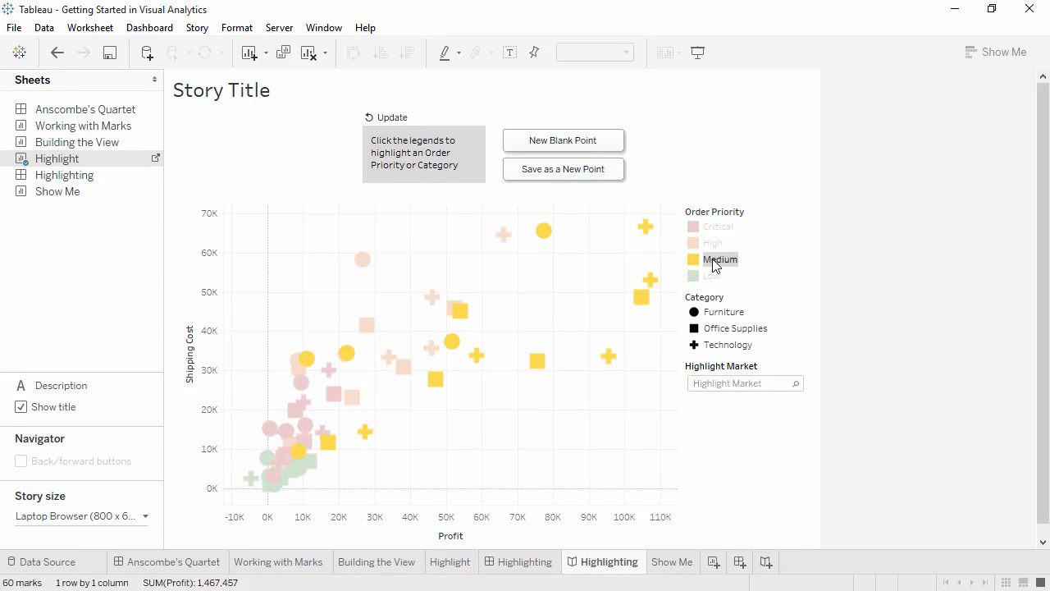
left_click(740, 383)
left_click(737, 404)
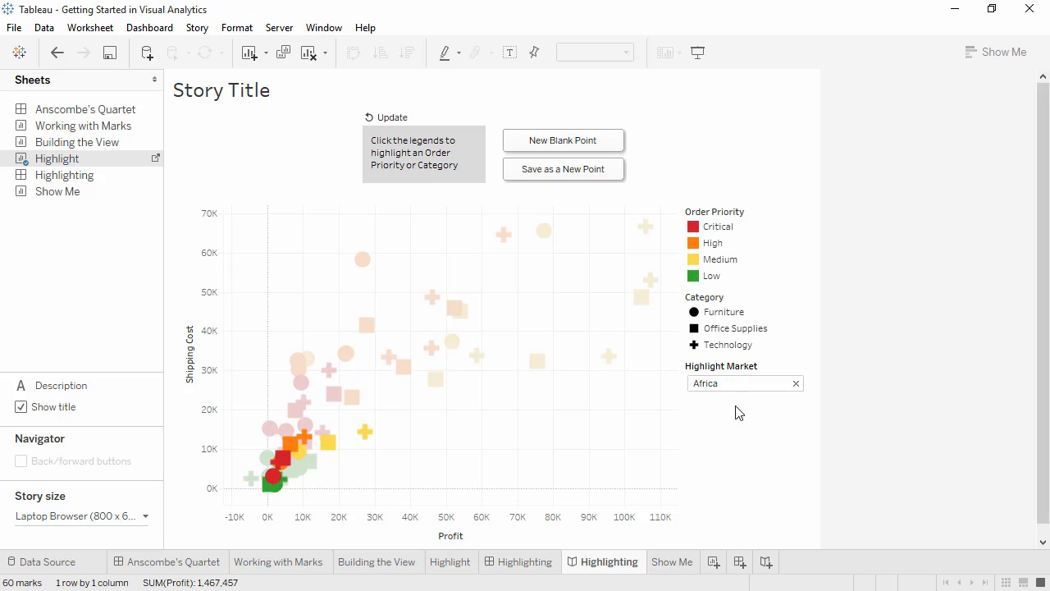
left_click(394, 118)
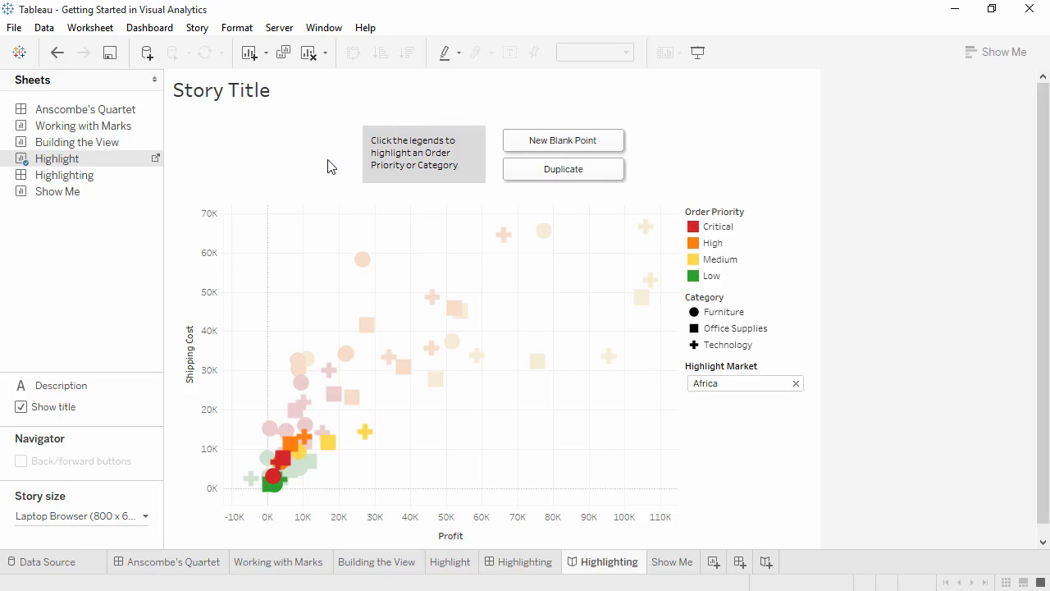
Step: On the Show Me sheet, create a scatter plot from Order Priority, Market, Shipping Cost and Profit using Show Me
left_click(657, 562)
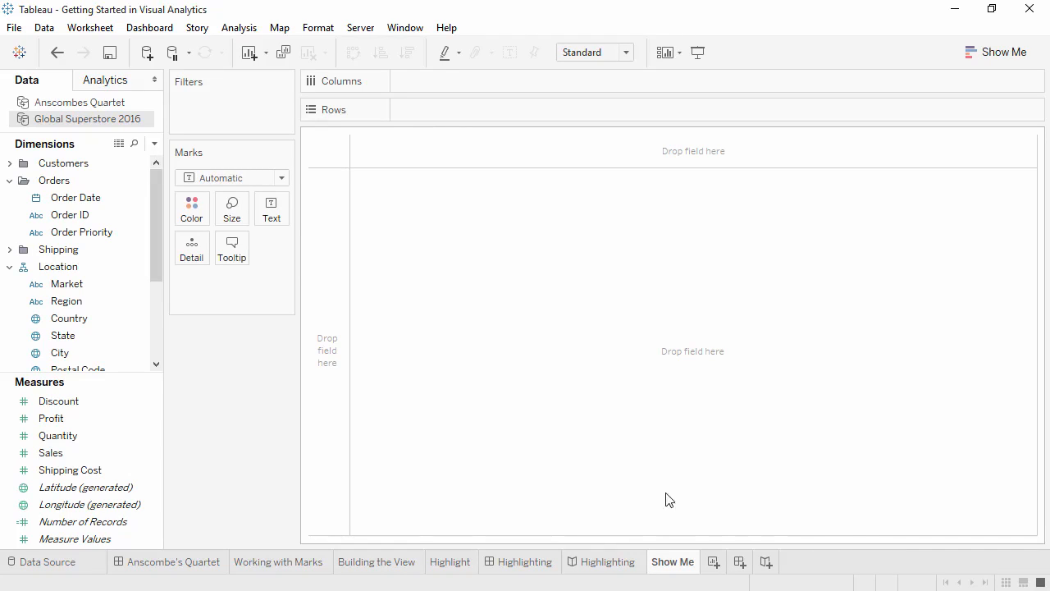
left_click(100, 235)
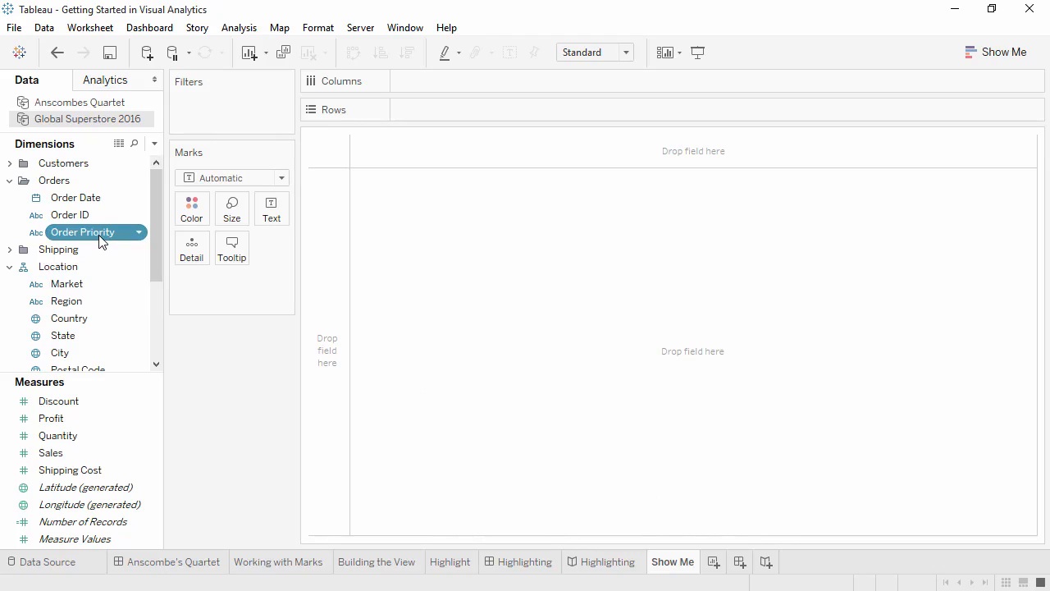
left_click(71, 286, "ctrl")
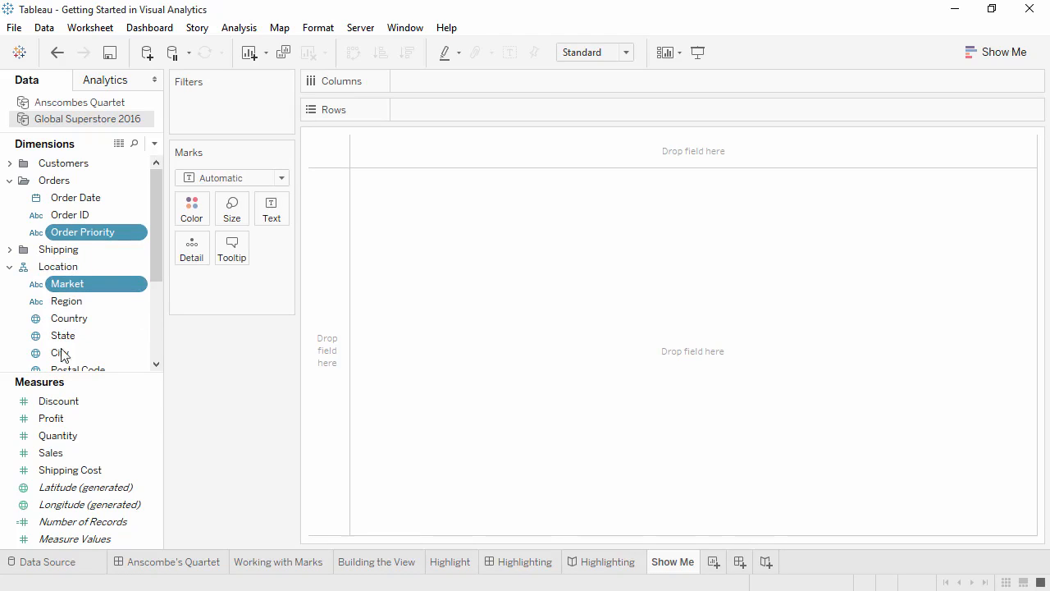
left_click(60, 473, "ctrl")
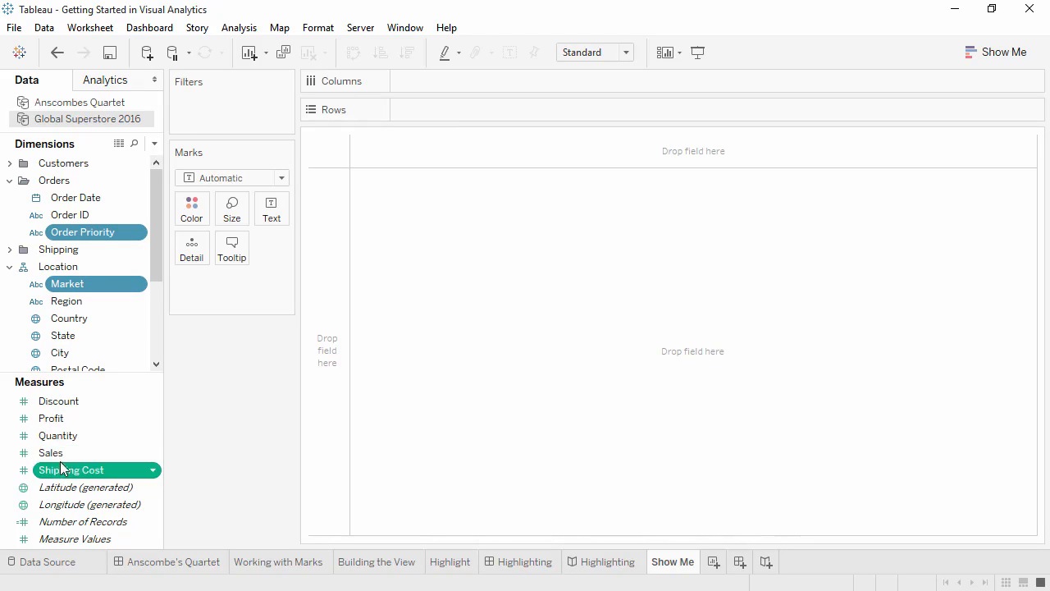
left_click(64, 421, "ctrl")
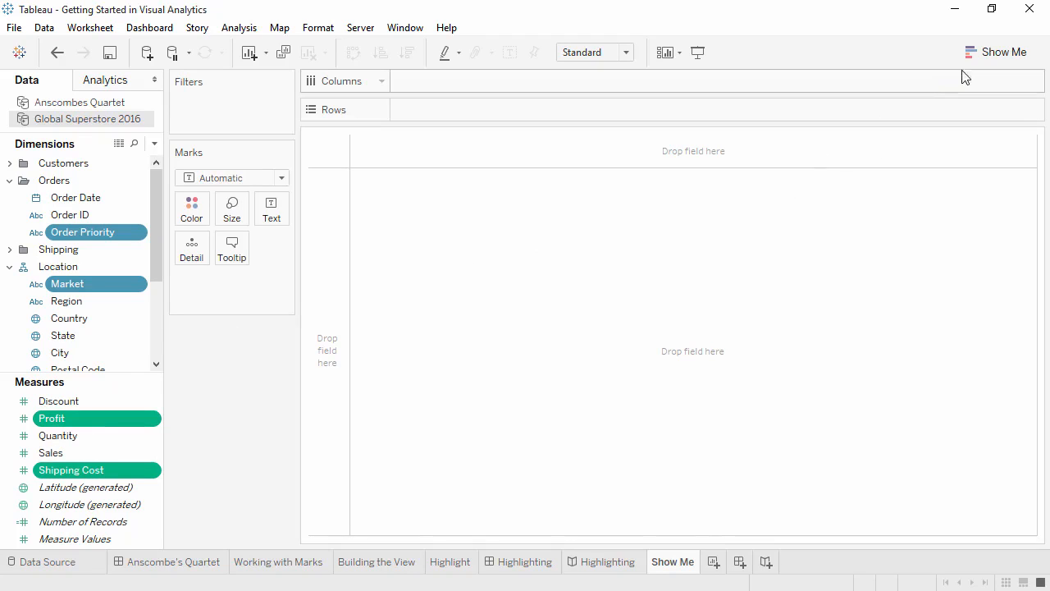
left_click(999, 59)
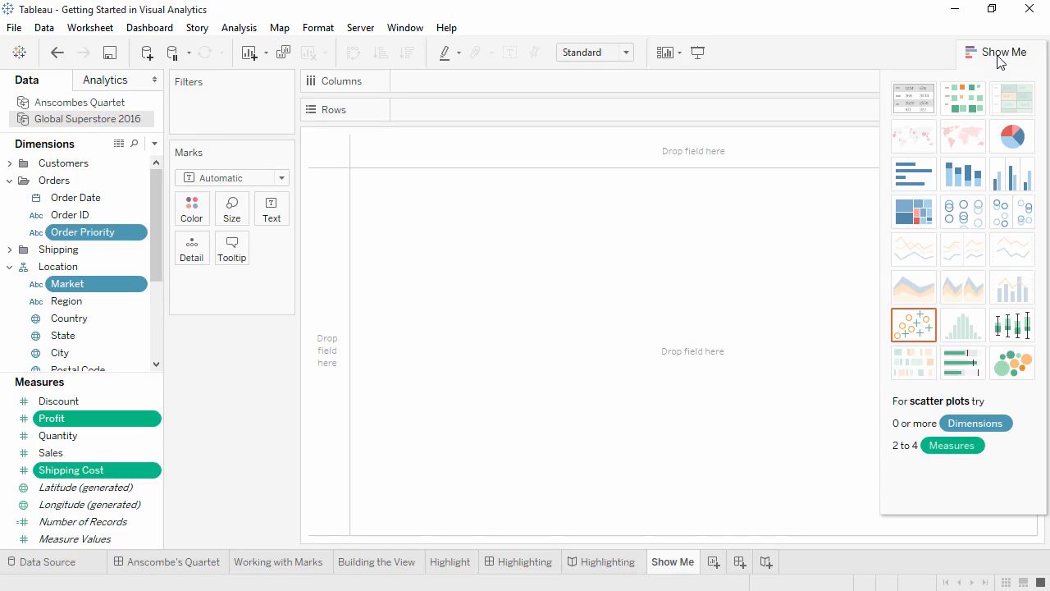
left_click(913, 327)
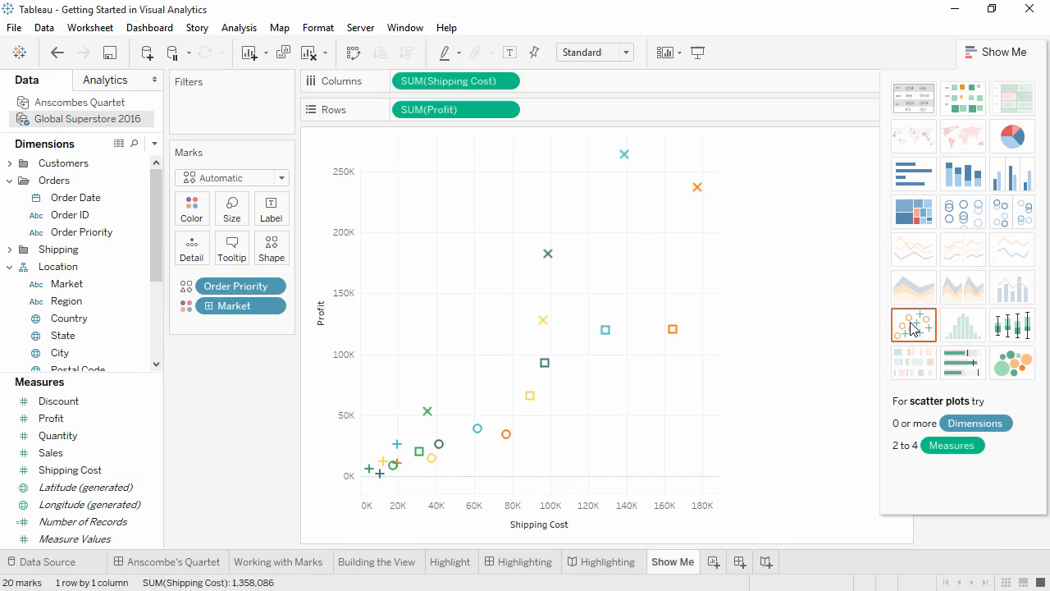
left_click(1002, 50)
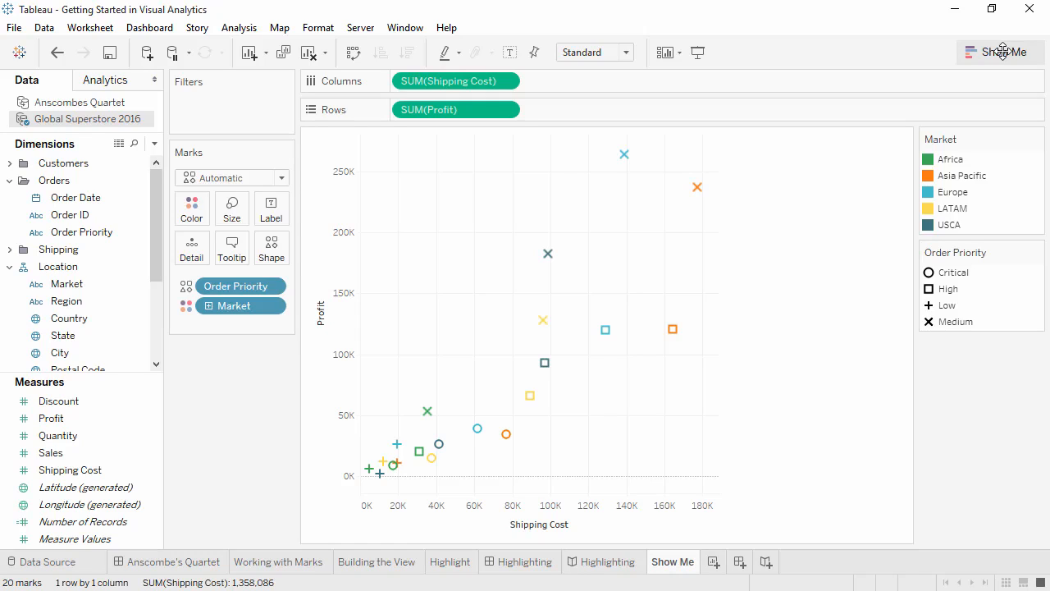
Step: Enlarge the scatter plot's marks slightly and swap the axes so Profit is on columns and Shipping Cost on rows
left_click(236, 210)
left_click_drag(282, 251, 294, 260)
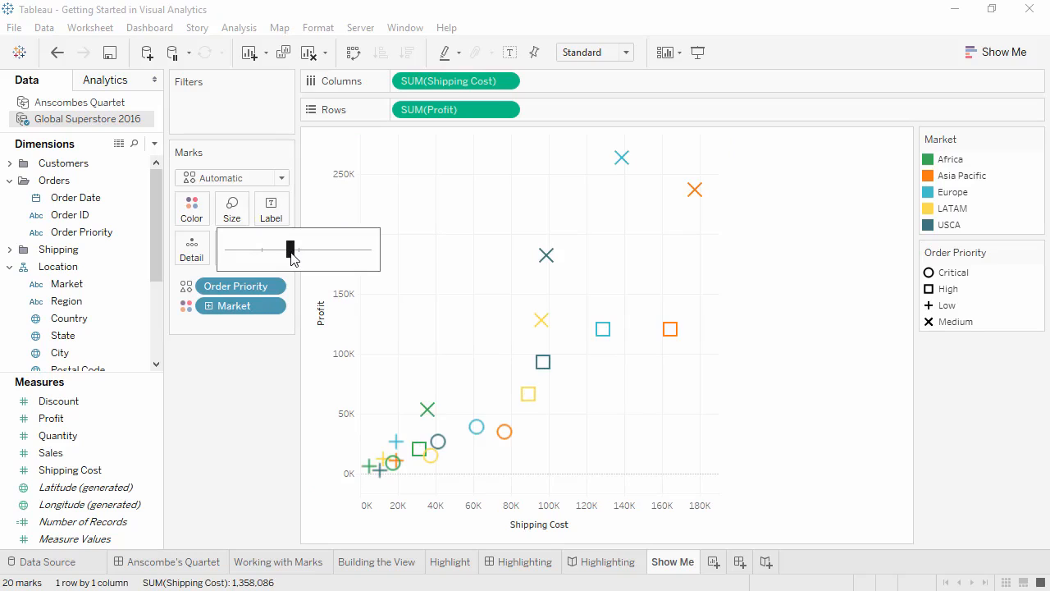
left_click(352, 53)
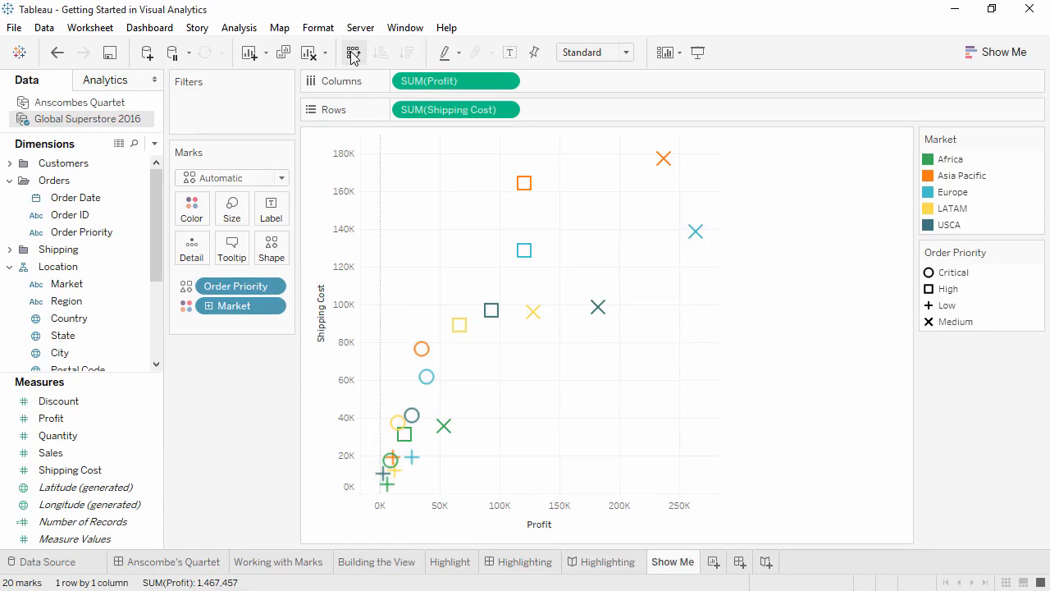